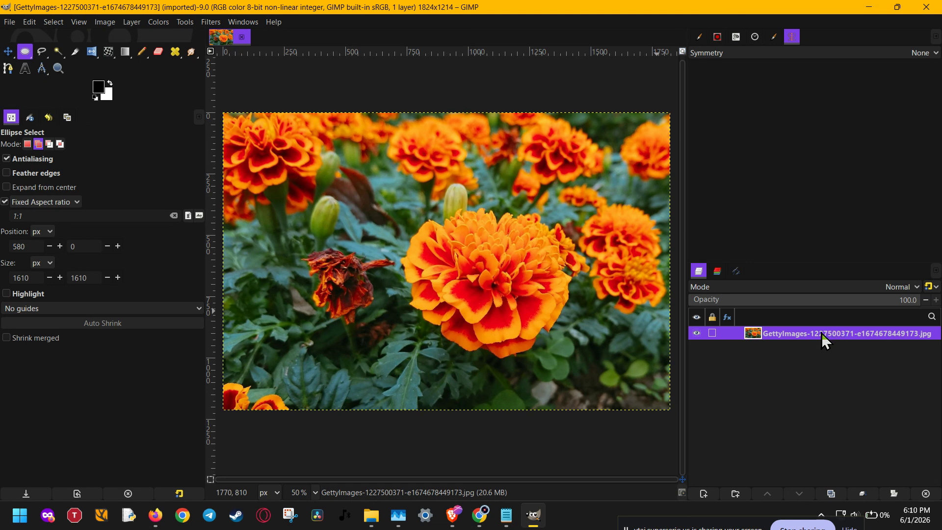
left_click(230, 21)
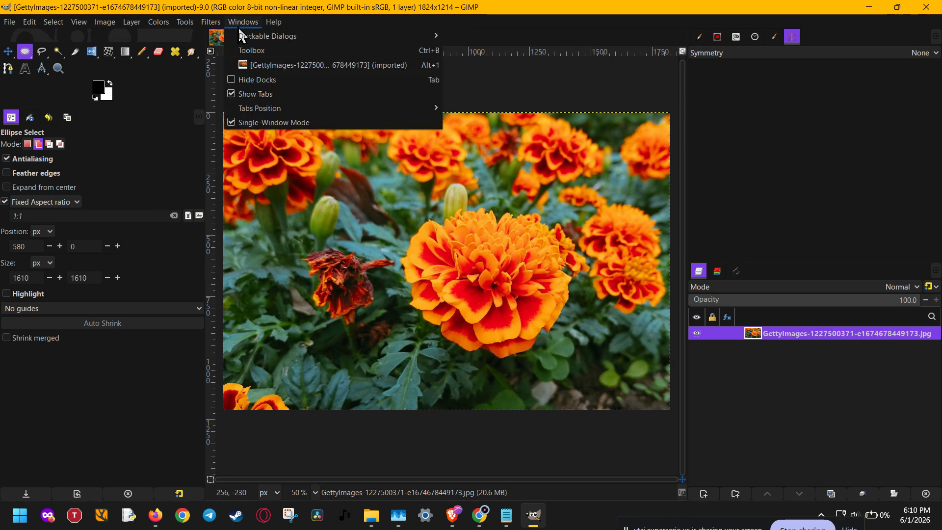
mouse_move(246, 36)
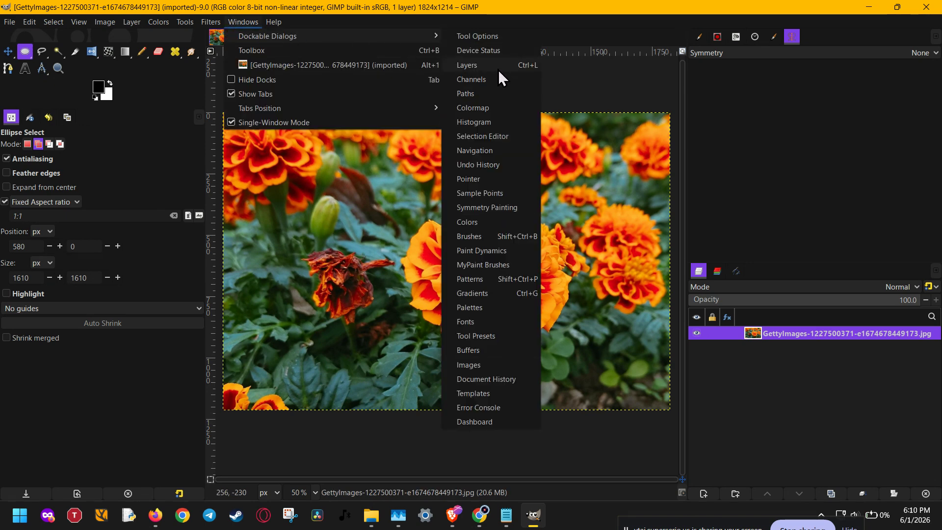
left_click(765, 374)
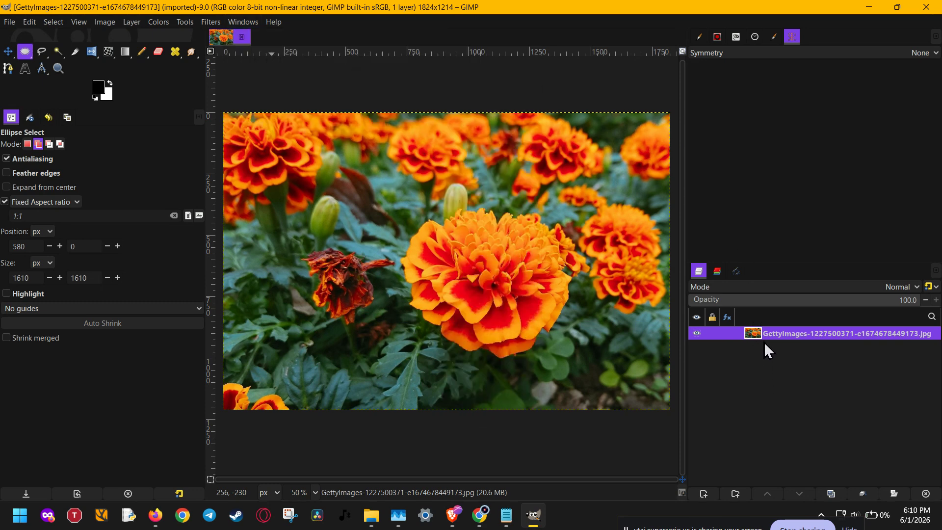
Step: Duplicate the photo layer and rename the copy pencil
left_click(833, 493)
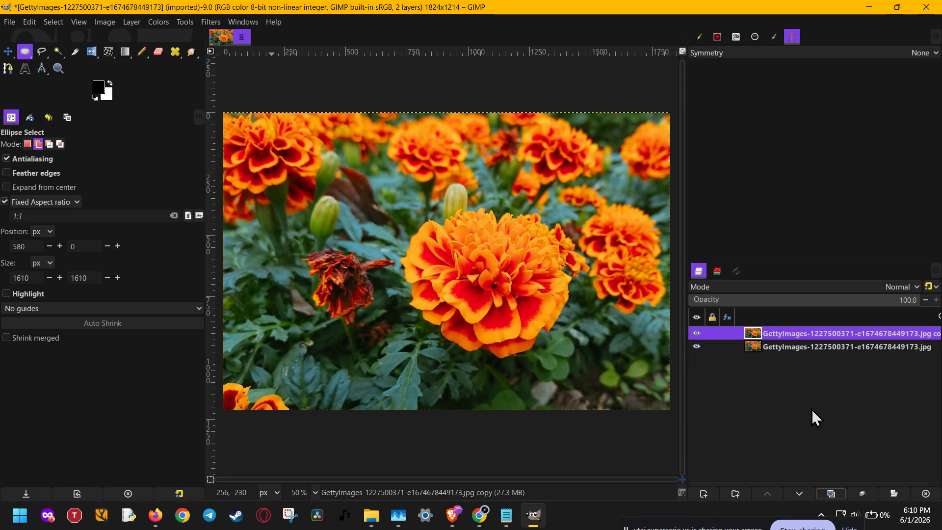
double_click(813, 334)
type("pencil")
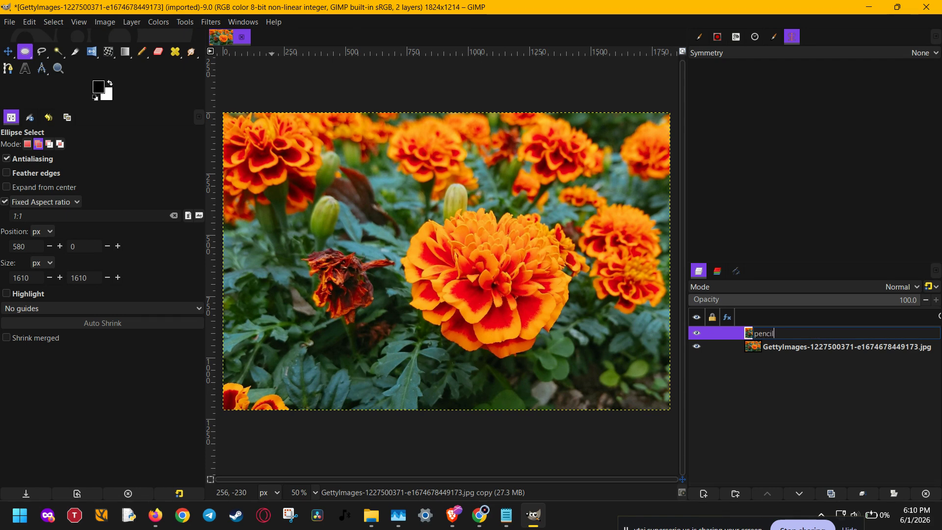
key("Return")
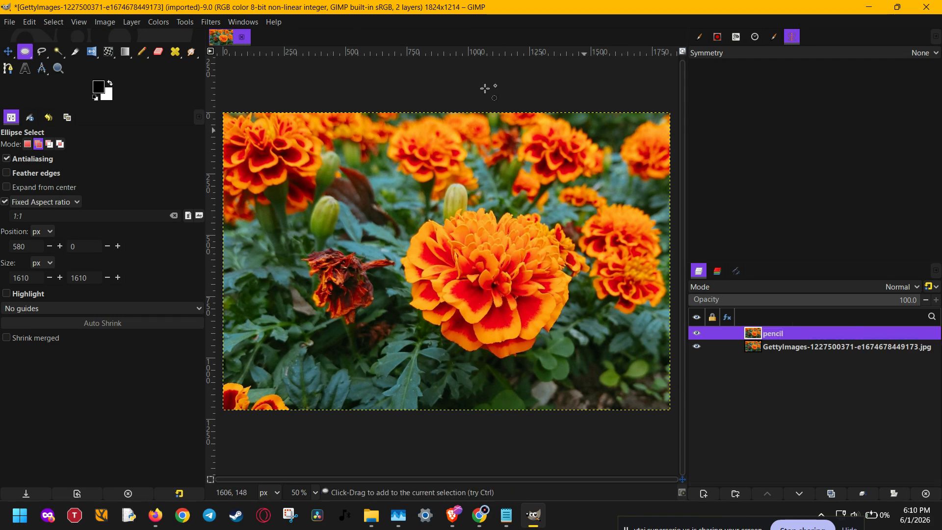
Step: Open the G'MIC-Qt filter dialog and select the Hard Sketch filter by searching for hard
left_click(210, 22)
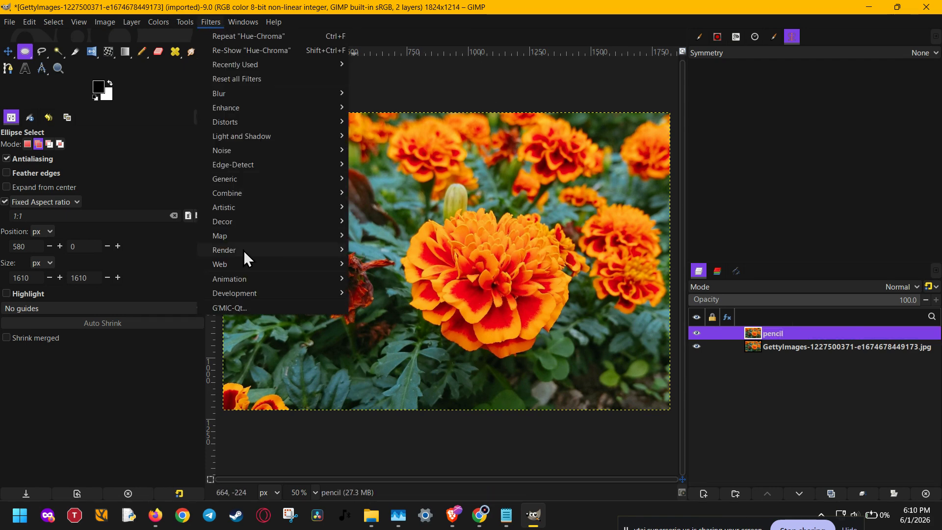
left_click(248, 305)
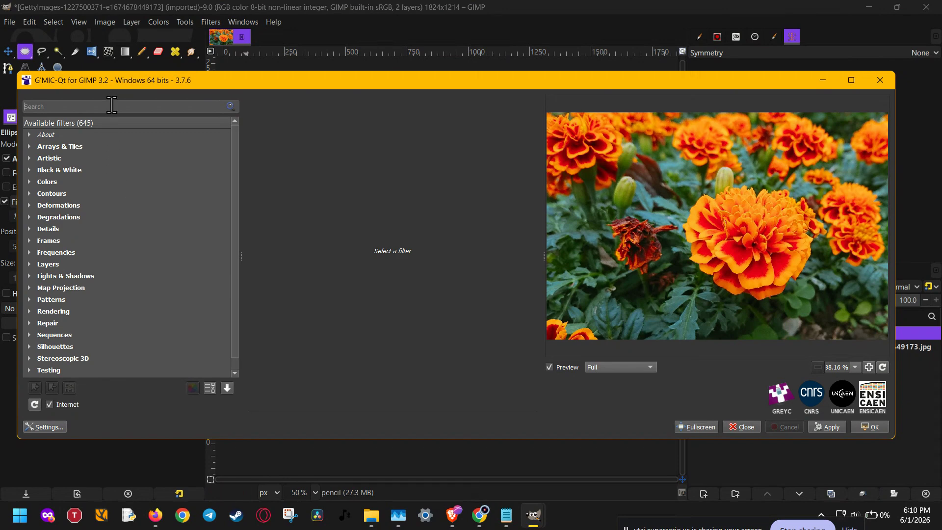
type("p")
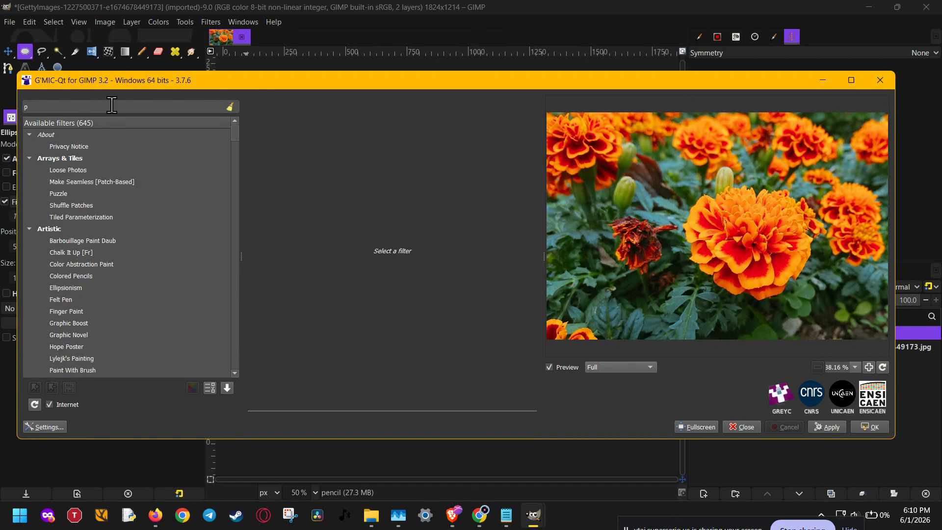
key("BackSpace")
type("hard")
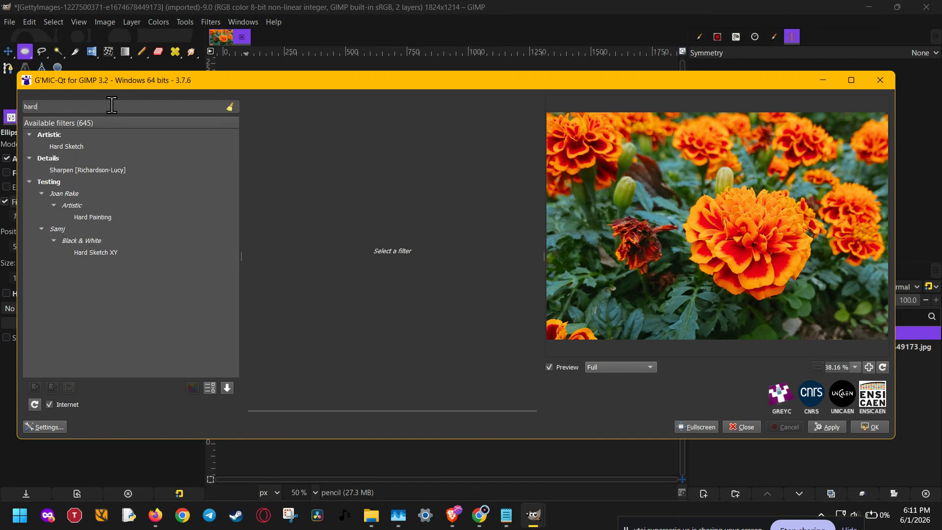
left_click(83, 148)
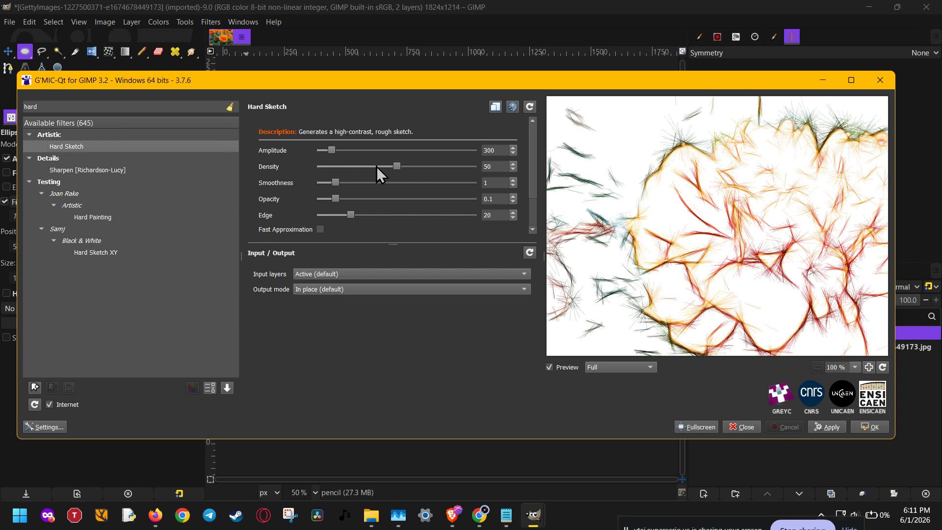
Step: Adjust the Hard Sketch density to 42 and the amplitude to 2640
left_click_drag(398, 167, 454, 171)
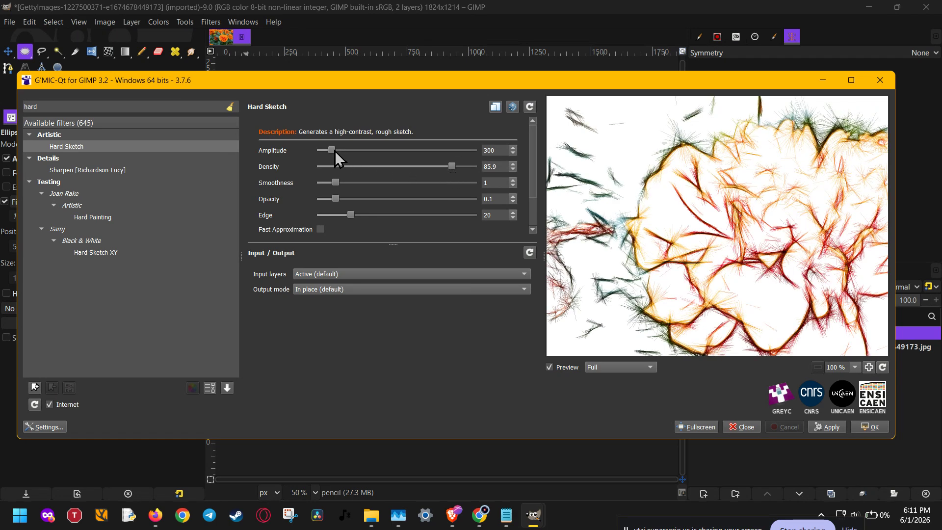
left_click_drag(335, 152, 418, 154)
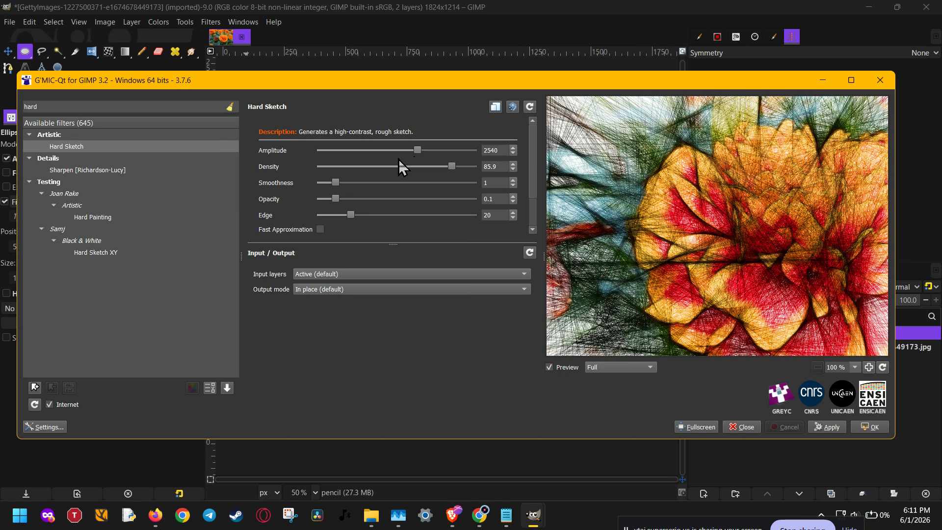
left_click_drag(417, 151, 399, 154)
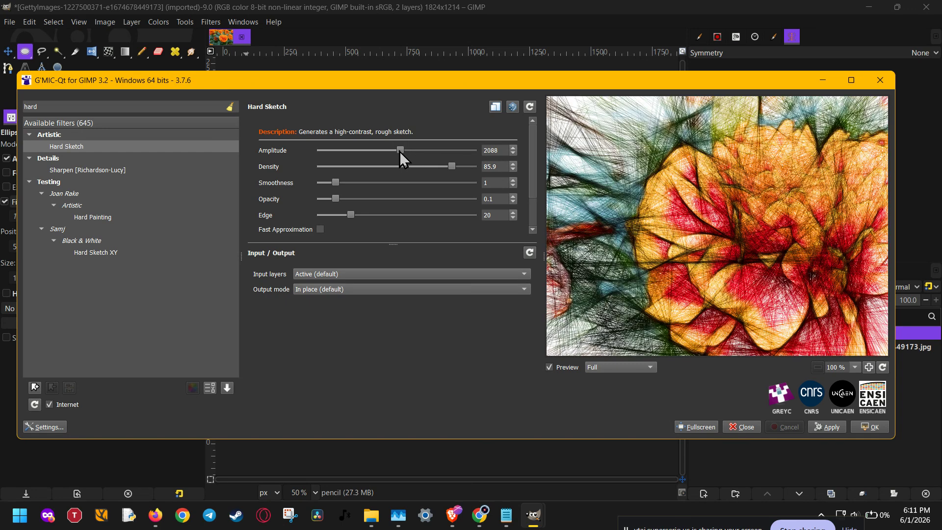
left_click_drag(399, 151, 384, 151)
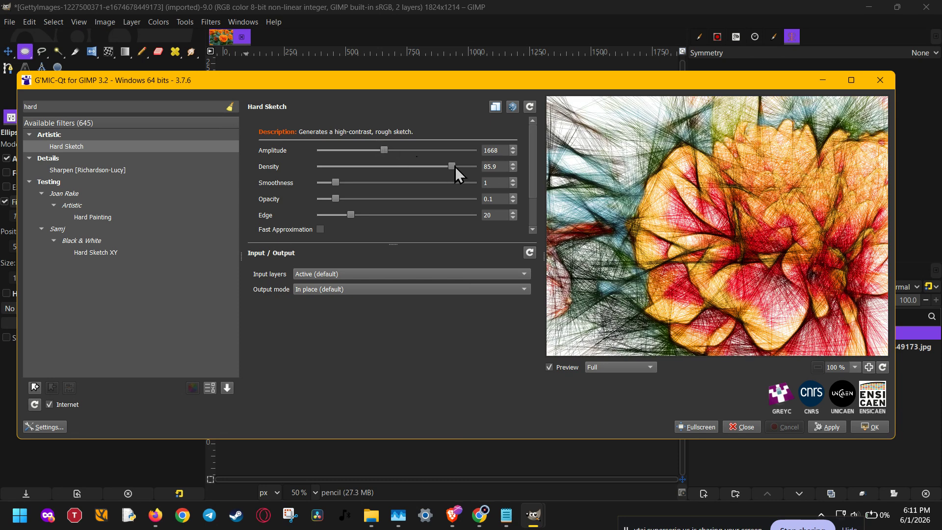
left_click_drag(454, 167, 388, 168)
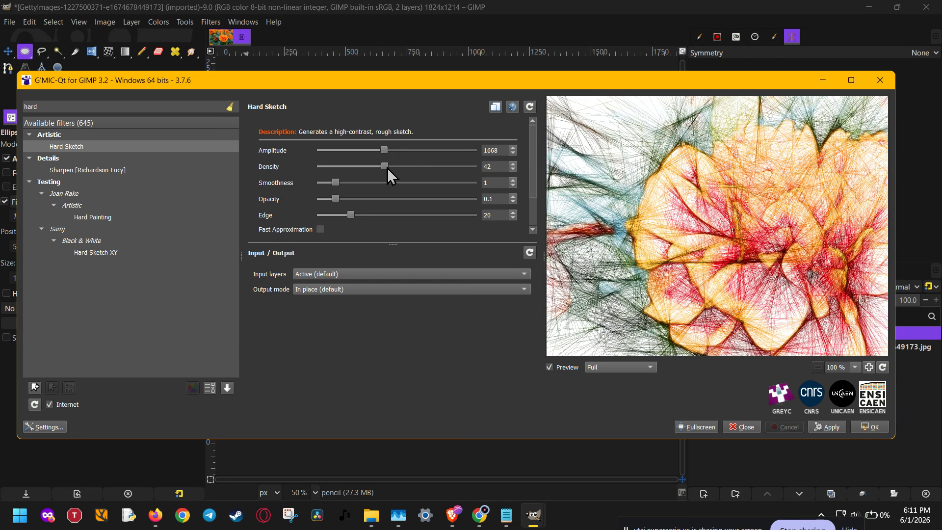
left_click_drag(388, 150, 422, 154)
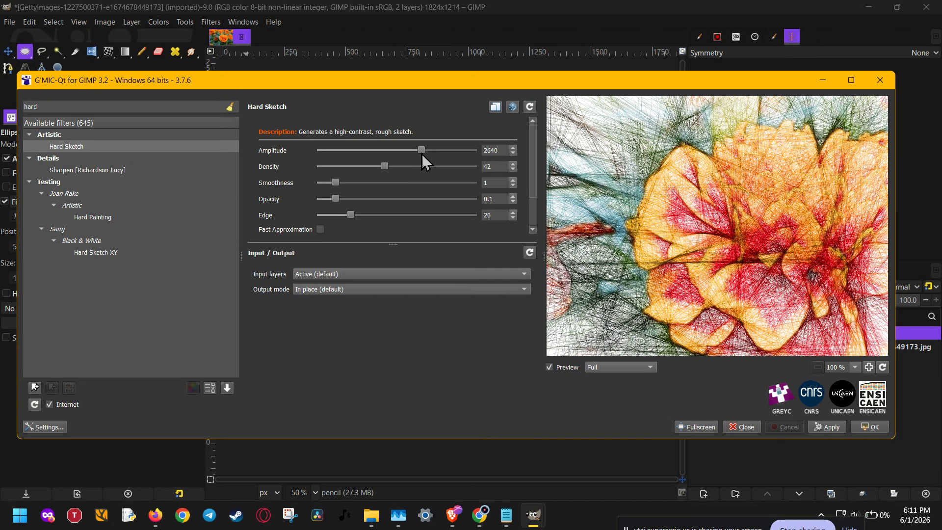
Step: Set smoothness to 1.47, opacity to 0.054 and edge to 16.3, then apply the Hard Sketch filter
mouse_move(337, 182)
left_mouse_down()
mouse_move(375, 184)
mouse_move(343, 183)
left_mouse_up()
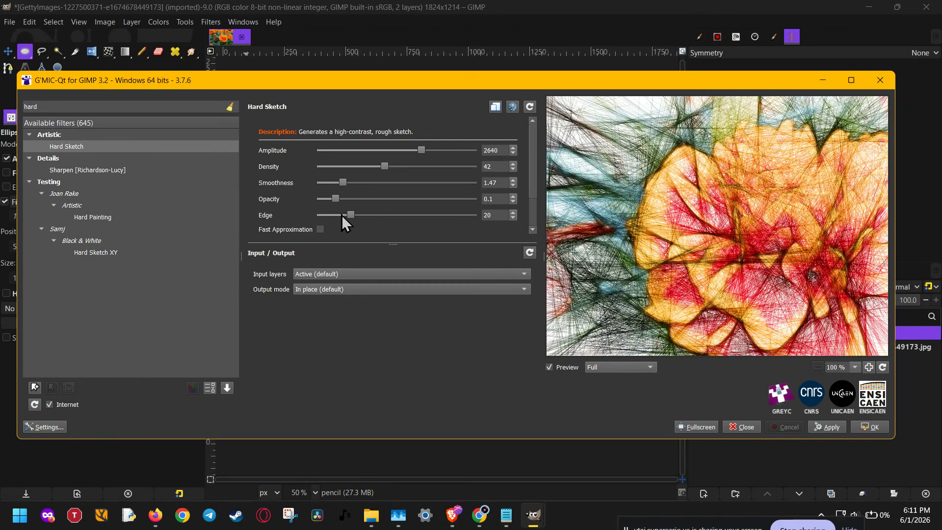
mouse_move(351, 216)
left_mouse_down()
mouse_move(396, 217)
mouse_move(345, 215)
mouse_move(359, 198)
left_mouse_up()
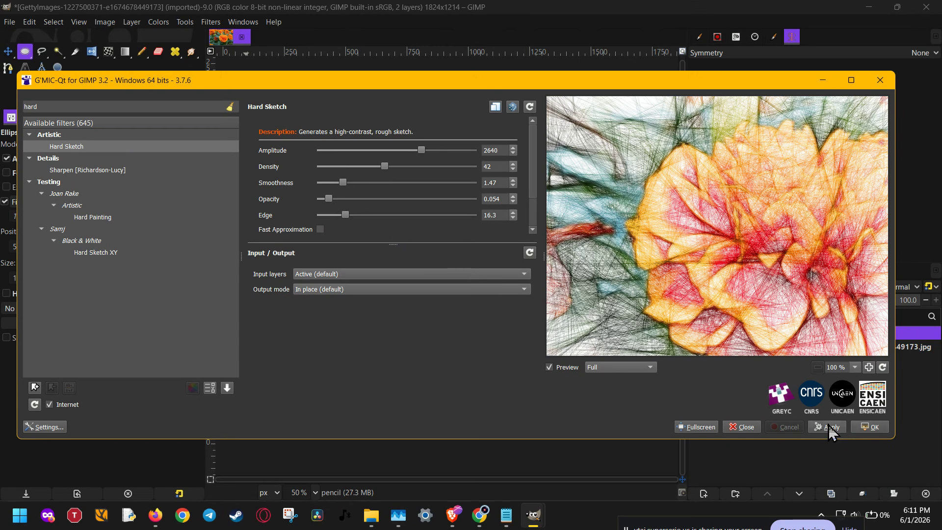
left_click(858, 428)
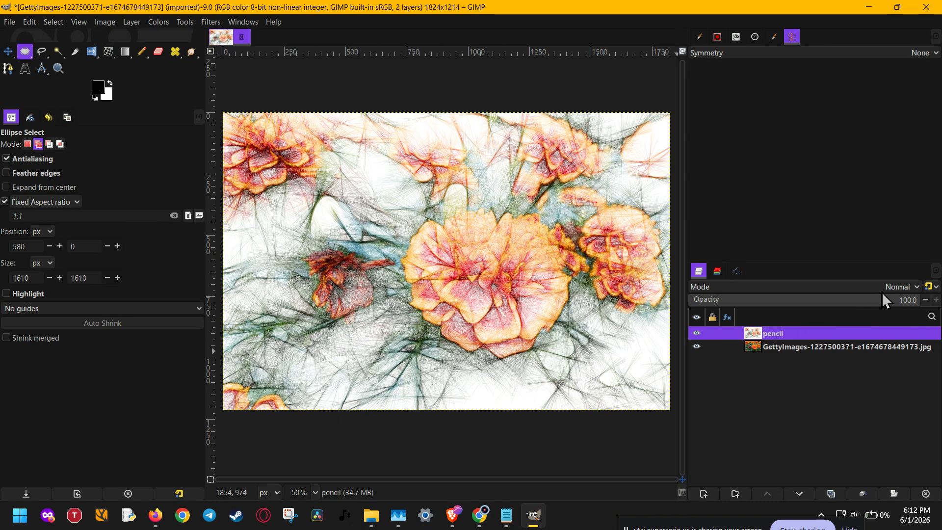
Step: Set the pencil layer's blend mode to Soft light
left_click(894, 287)
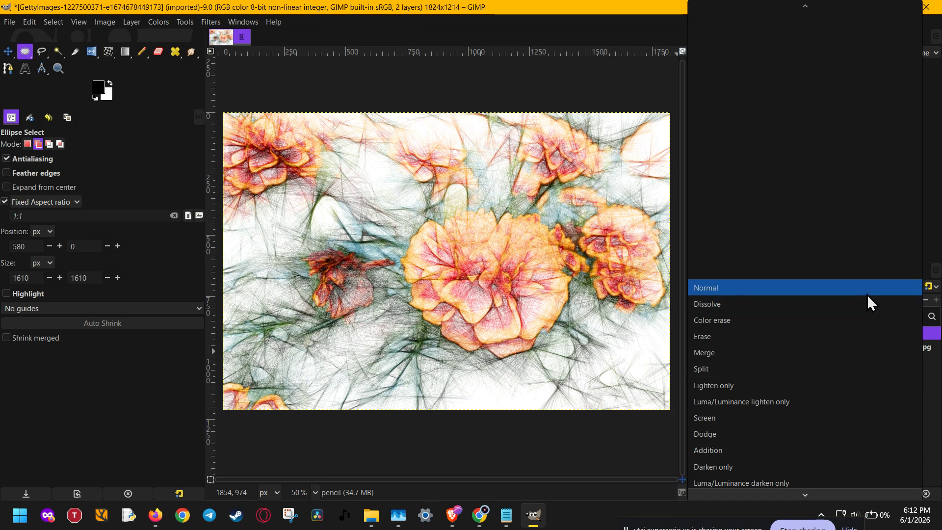
scroll(867, 295, "down", 5)
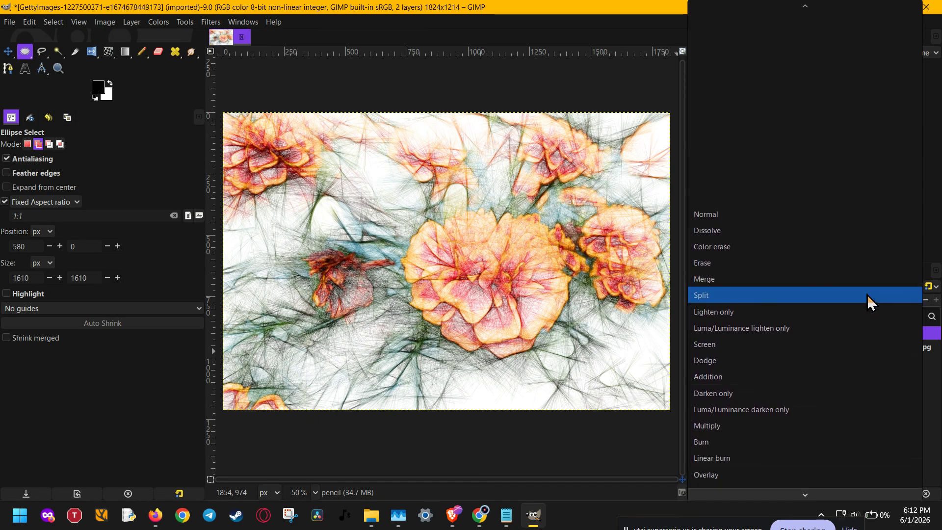
scroll(867, 295, "down", 3)
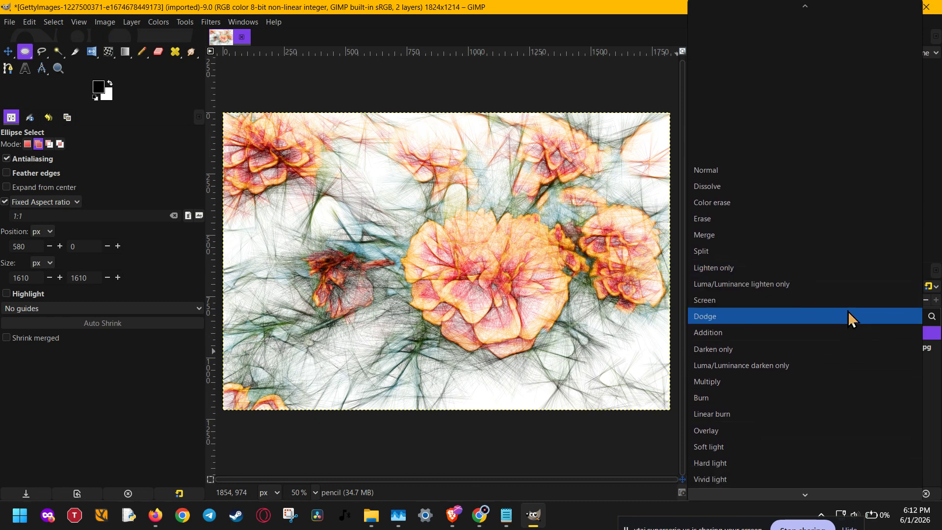
scroll(849, 312, "down", 2)
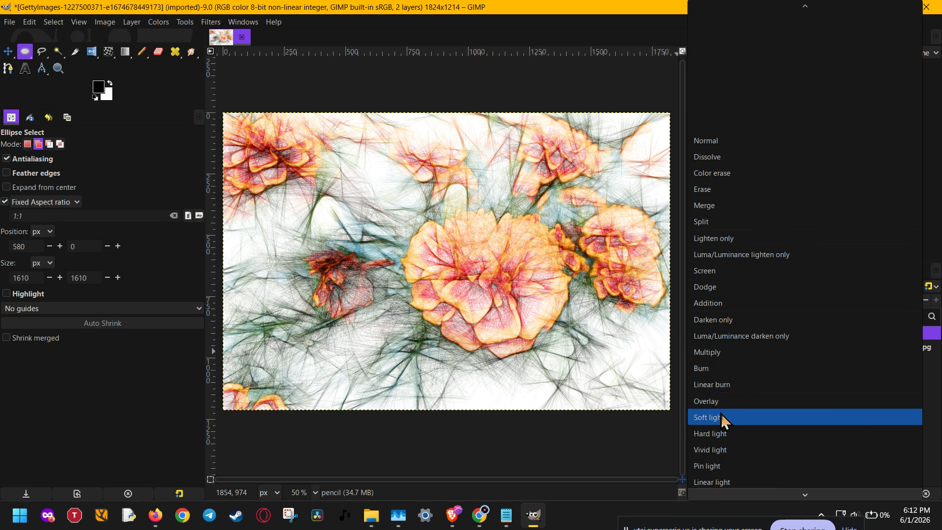
left_click(721, 418)
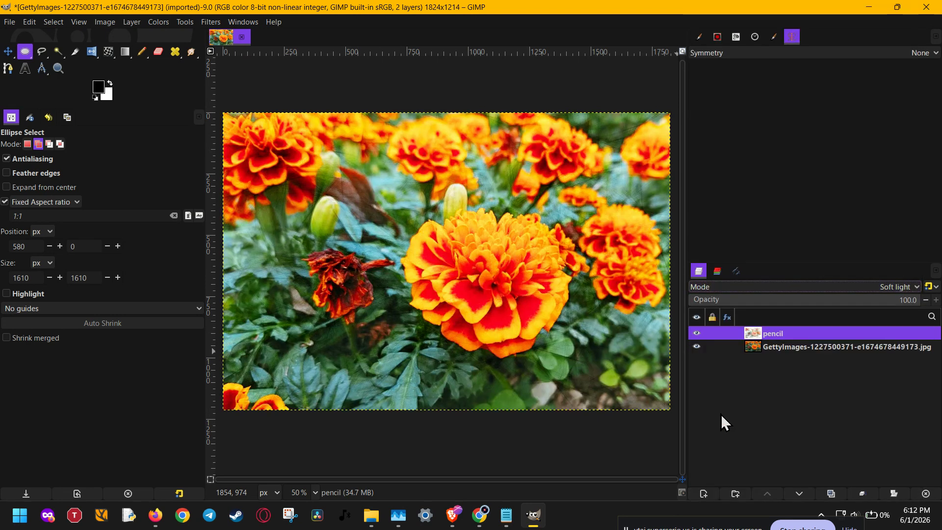
Step: Change the pencil layer's blend mode to Overlay
left_click(765, 351)
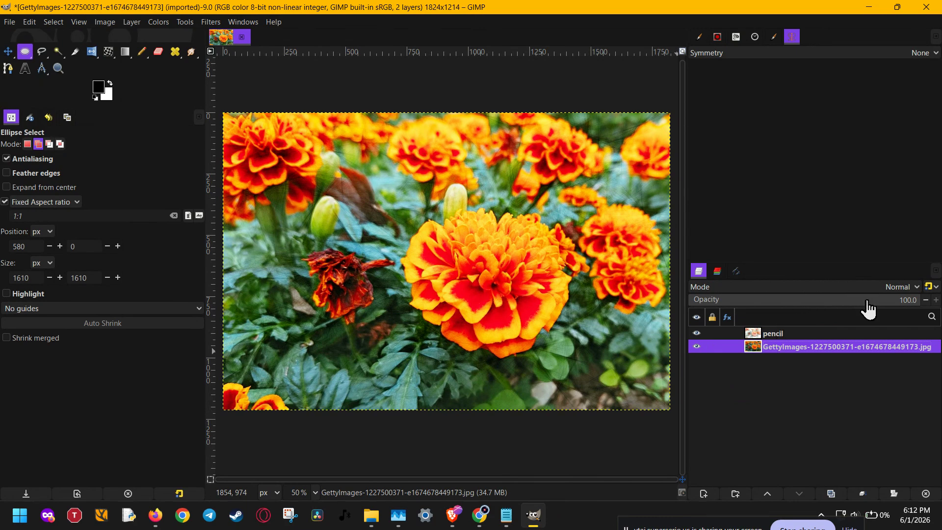
mouse_move(868, 301)
left_mouse_down()
mouse_move(777, 302)
mouse_move(932, 301)
left_mouse_up()
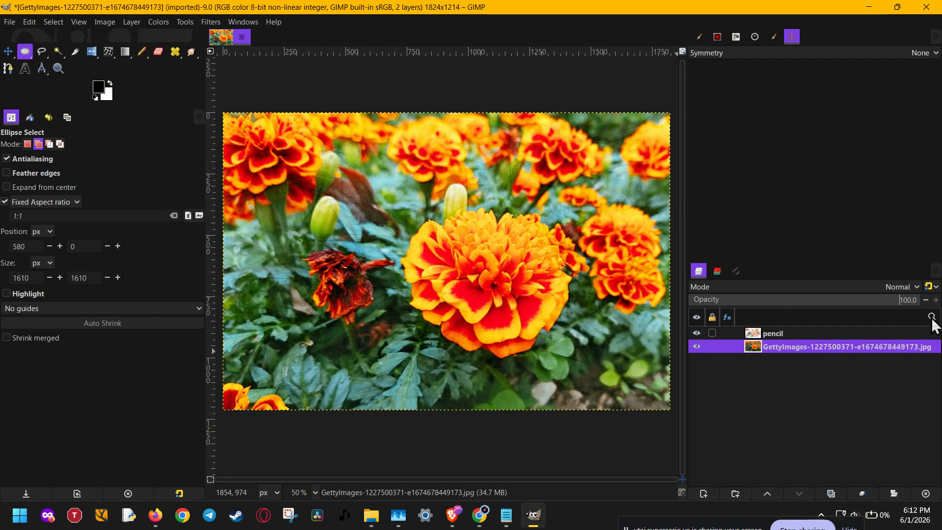
left_click(803, 334)
scroll(866, 287, "up", 1)
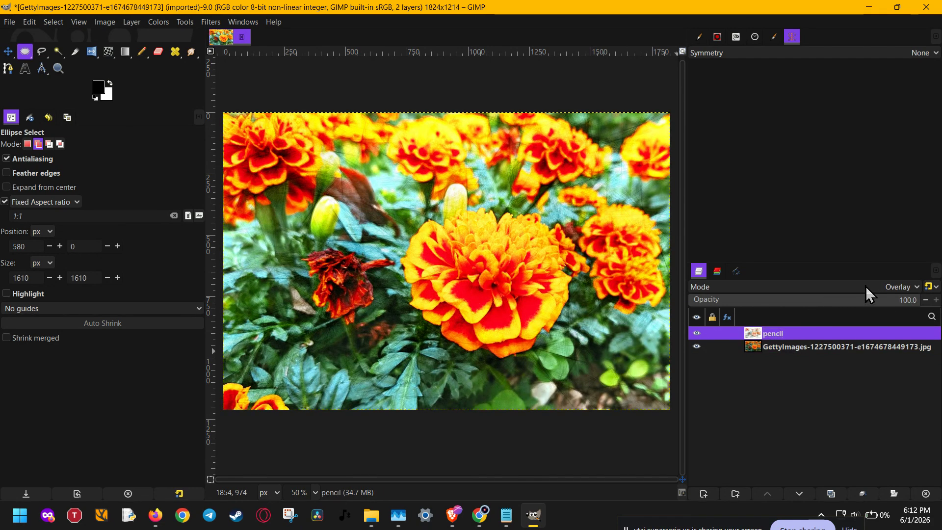
Step: Toggle the photo layer's visibility to compare the blended result with the sketch alone
left_click(771, 346)
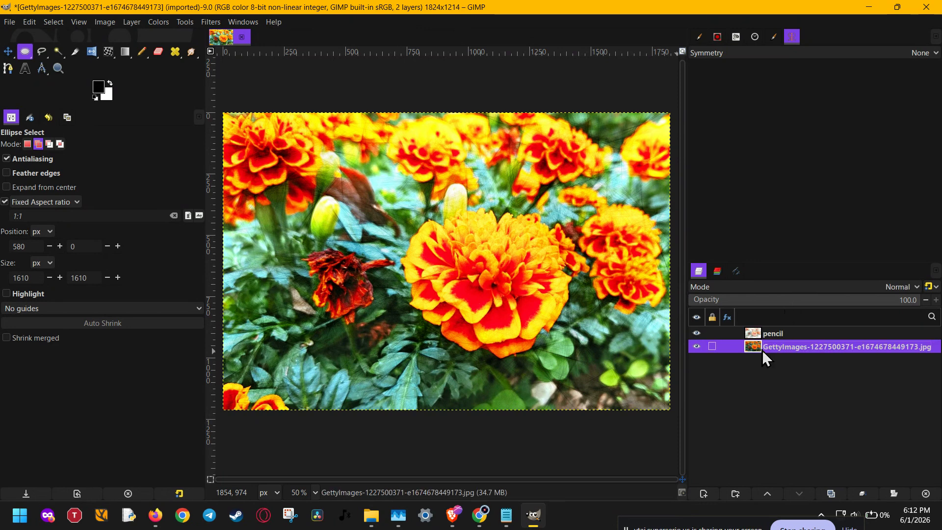
left_click(697, 347)
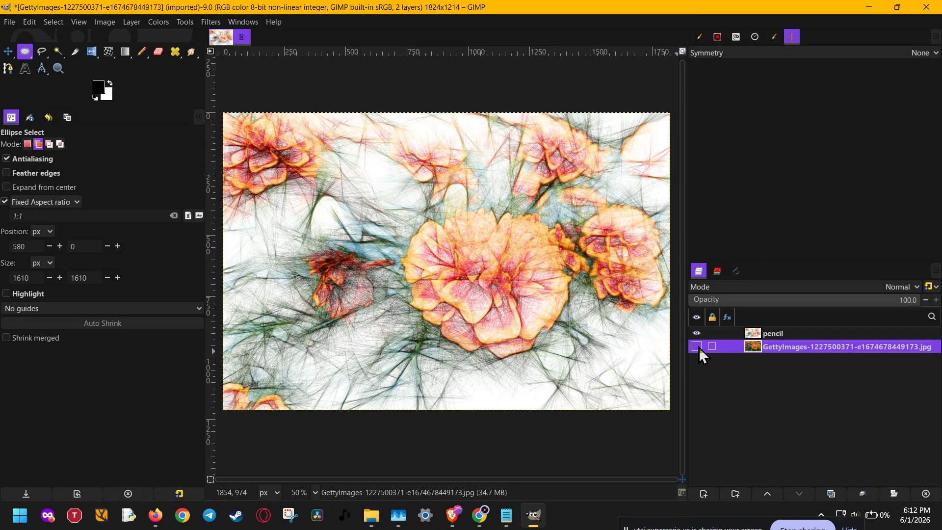
left_click(770, 334)
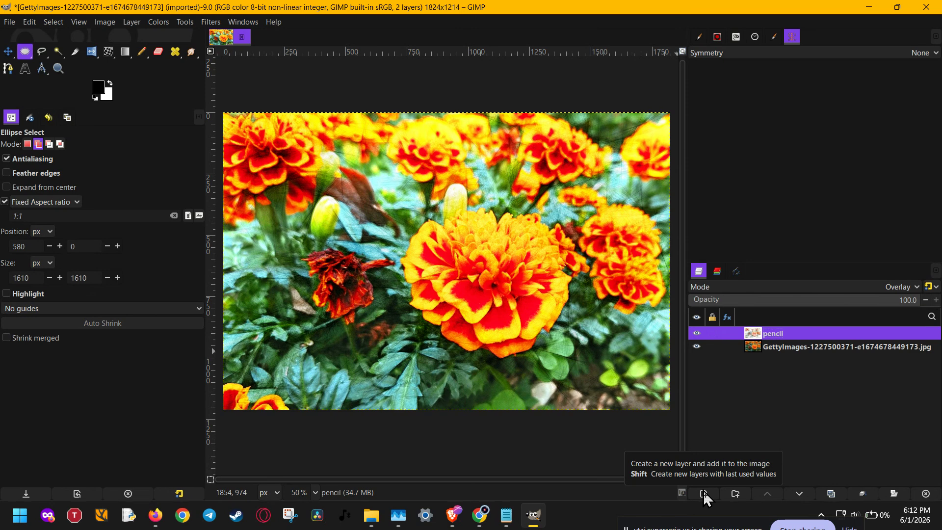
Step: Duplicate the pencil layer and set the lower pencil layer's blend mode back to Normal
left_click(831, 494)
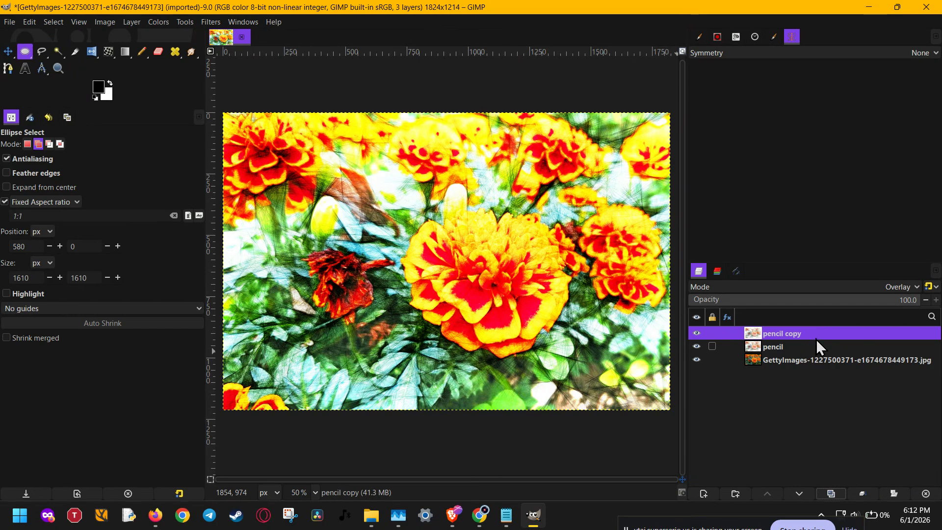
left_click(834, 349)
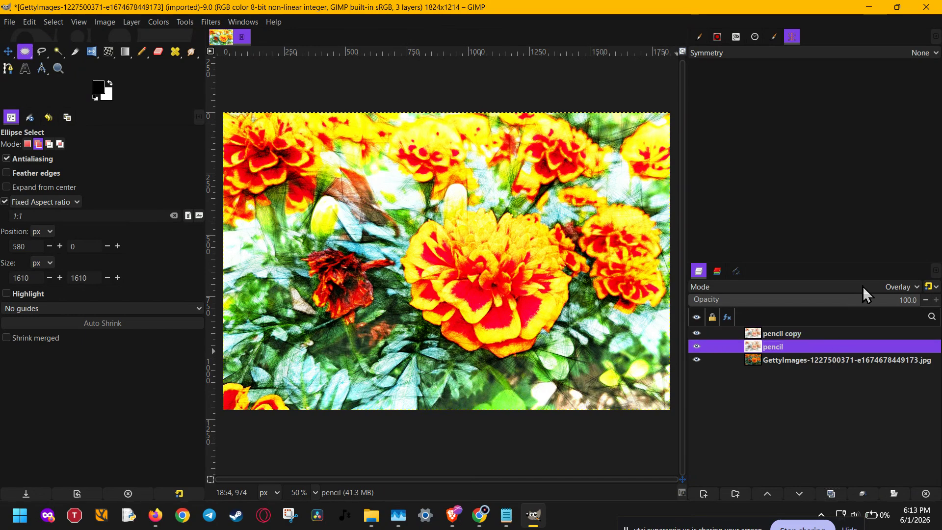
scroll(862, 286, "up", 1)
scroll(864, 287, "up", 15)
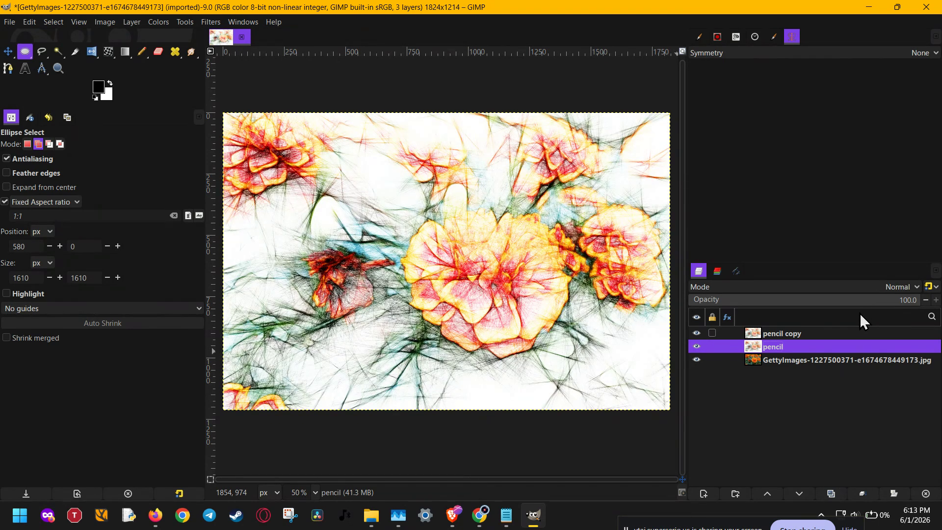
Step: Hide the pencil copy layer
left_click(815, 336)
left_click(696, 334)
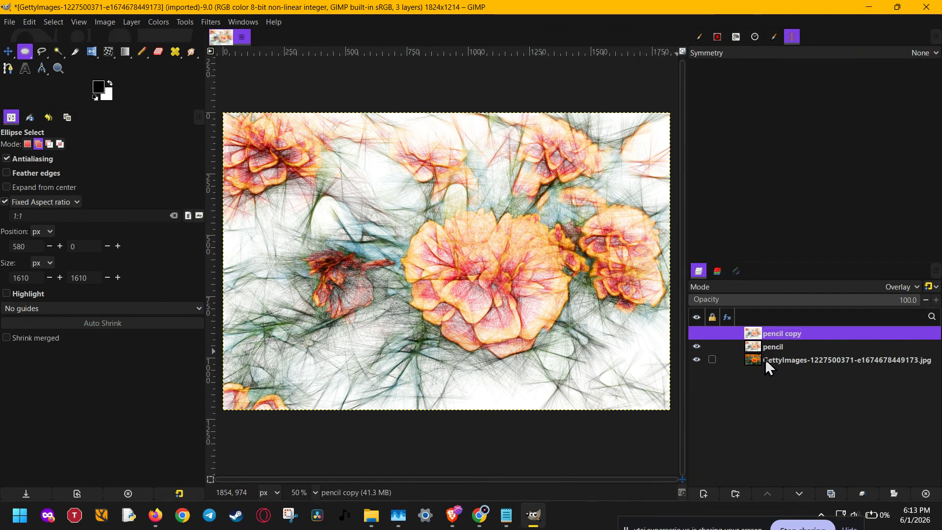
Step: Move the photo layer up so it sits between the pencil copy and pencil layers
left_click_drag(766, 358, 769, 346)
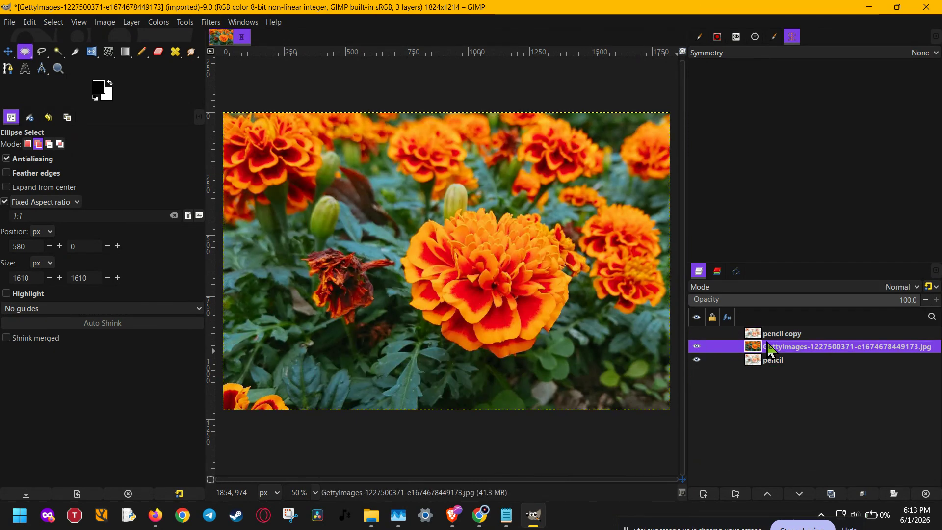
left_click(785, 286)
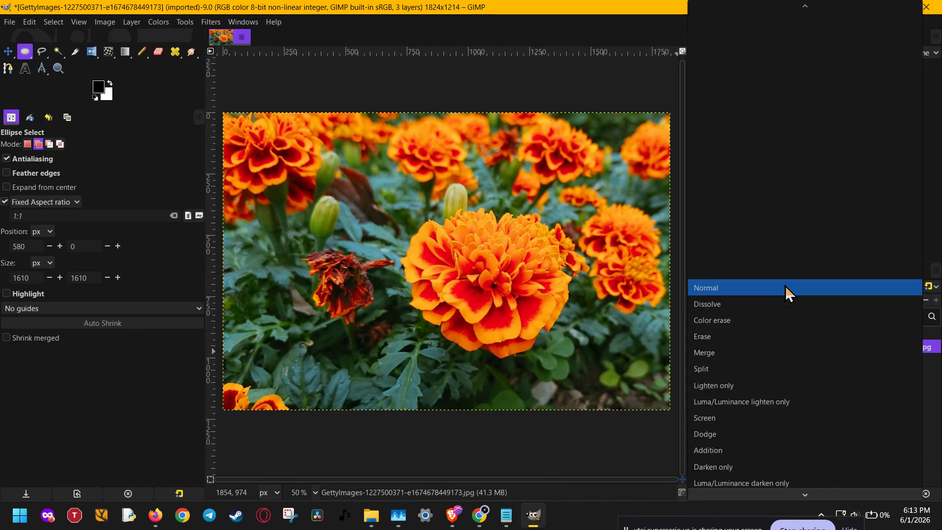
left_click(795, 260)
Step: Lower the photo layer's opacity to 50
left_click(779, 295)
mouse_move(779, 294)
left_mouse_down()
mouse_move(757, 295)
mouse_move(822, 297)
left_mouse_up()
left_click(850, 300)
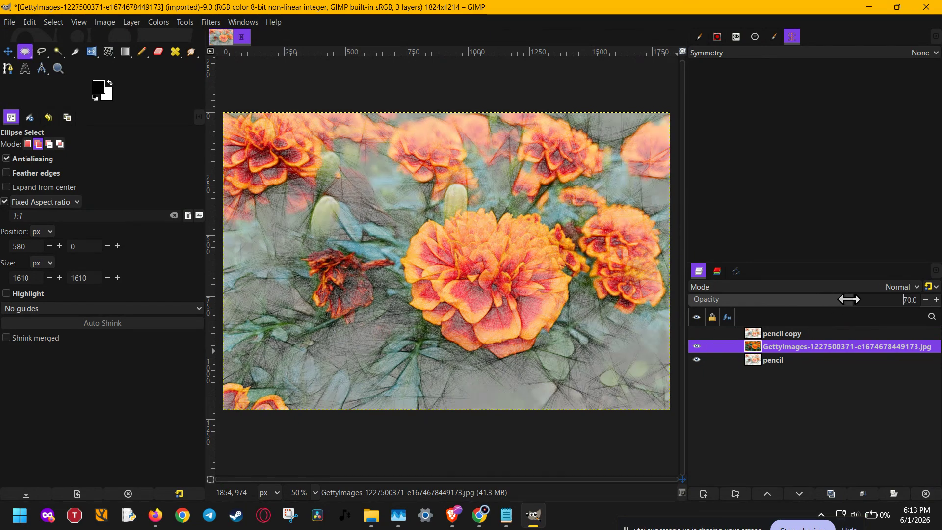
left_click_drag(849, 301, 804, 300)
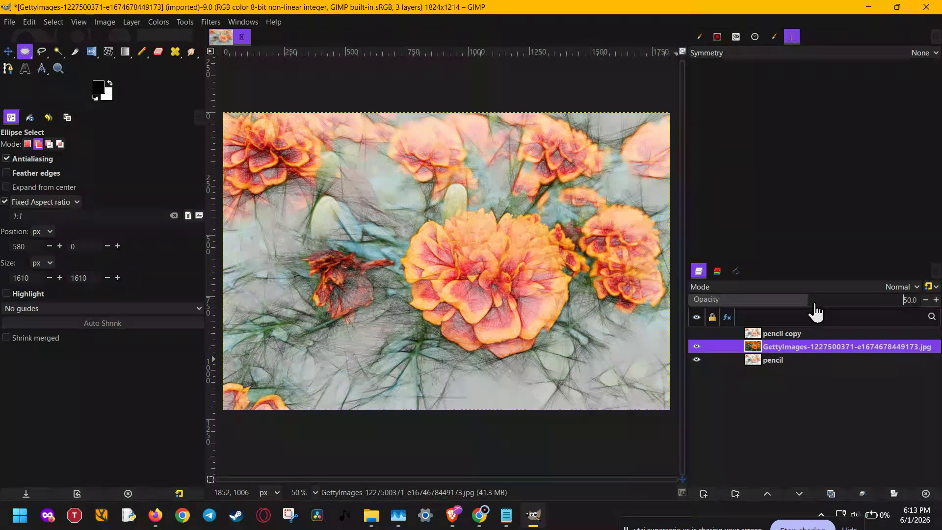
Step: Select the pencil copy layer
left_click(811, 360)
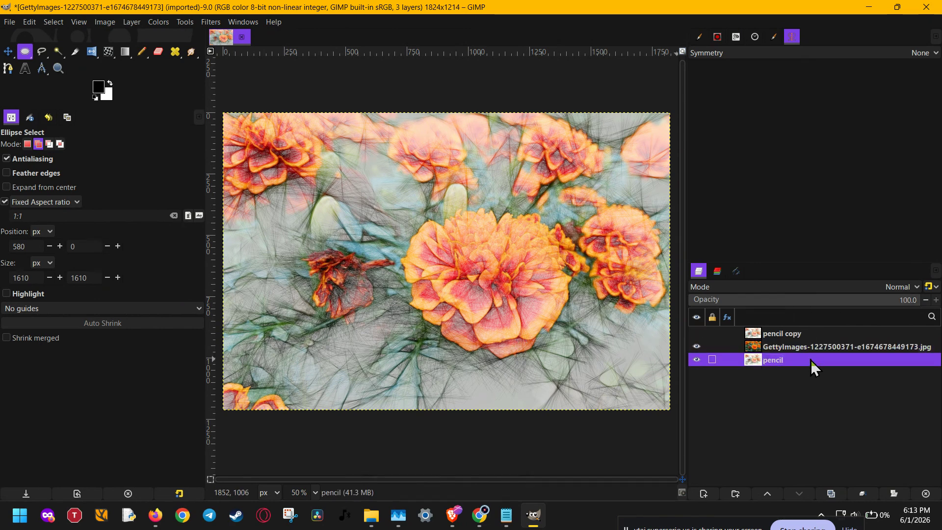
left_click(812, 333)
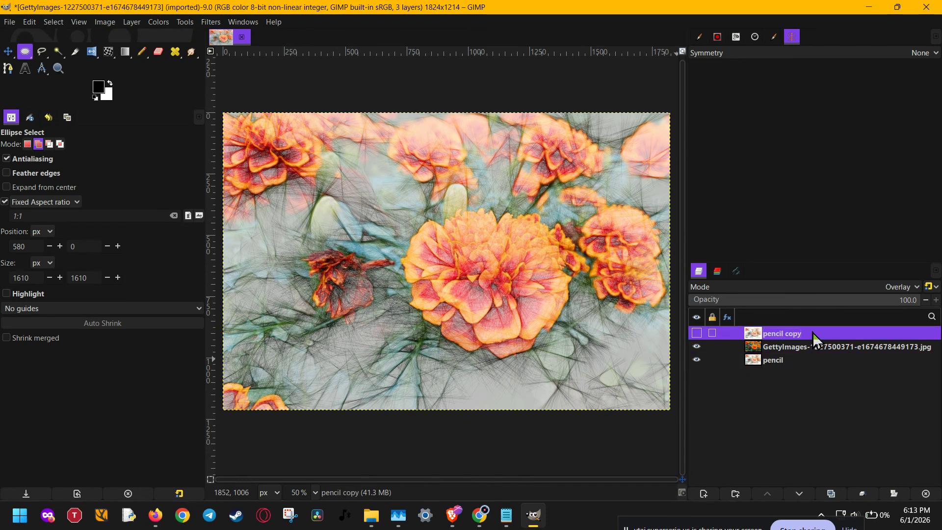